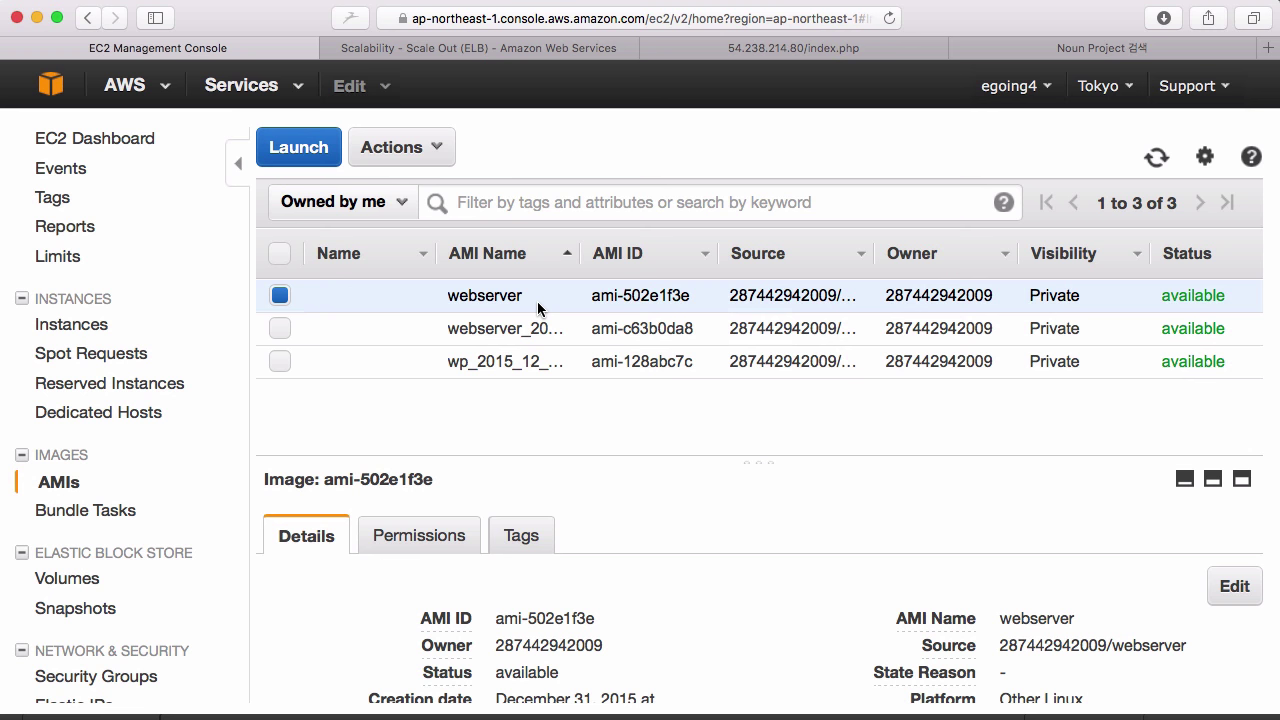
# Open the Launch Configurations page of the Auto Scaling section.
pyautogui.scroll(-5, 90, 480)
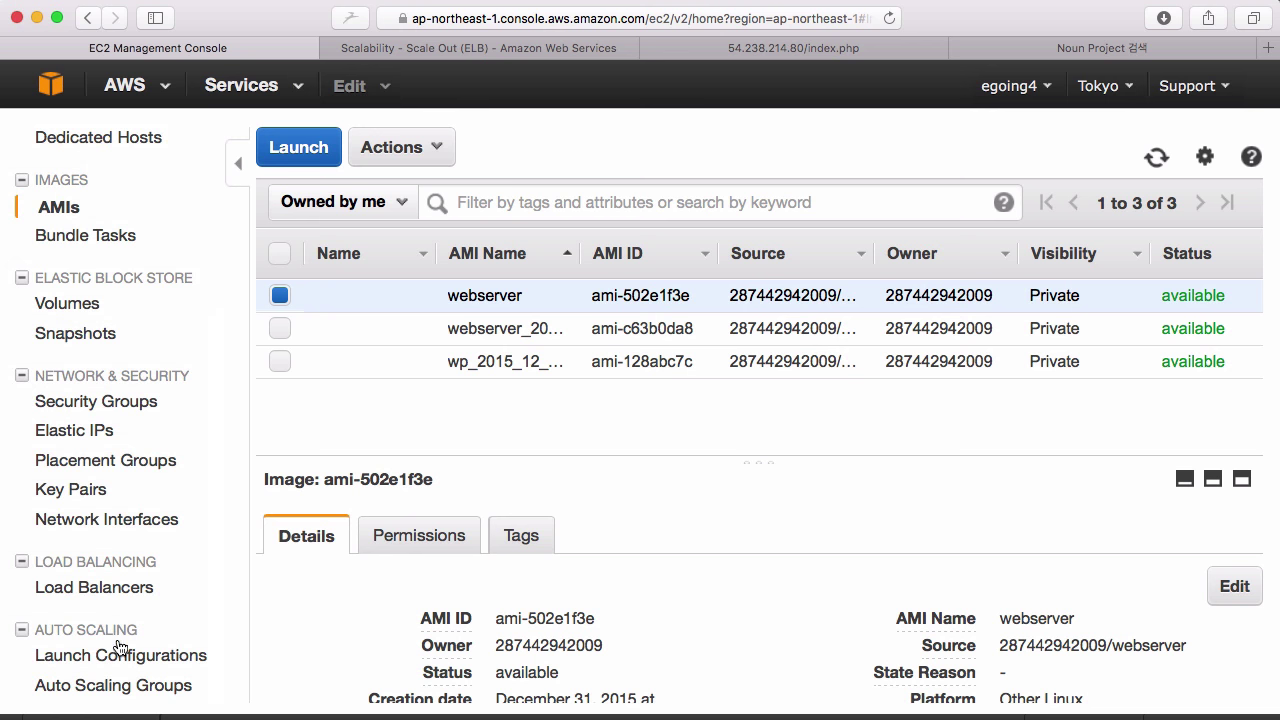
pyautogui.scroll(5, 177, 634)
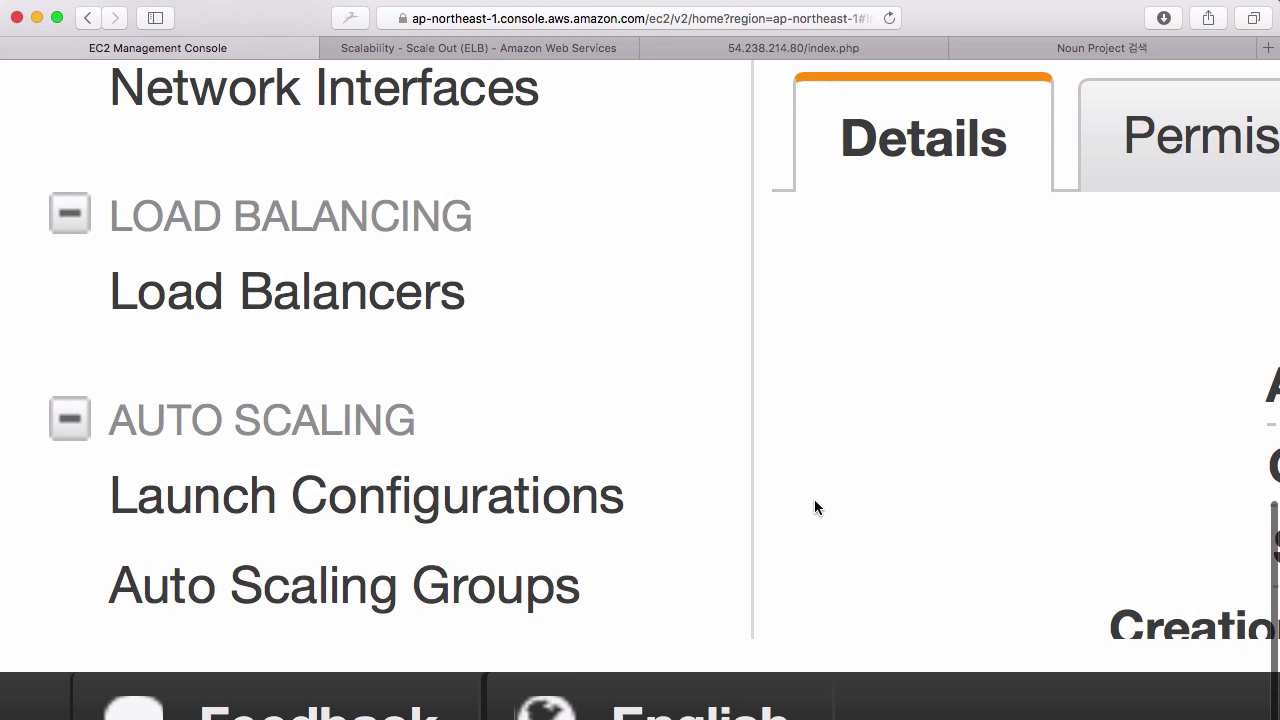
pyautogui.scroll(-3, 814, 500)
pyautogui.scroll(-3, 814, 507)
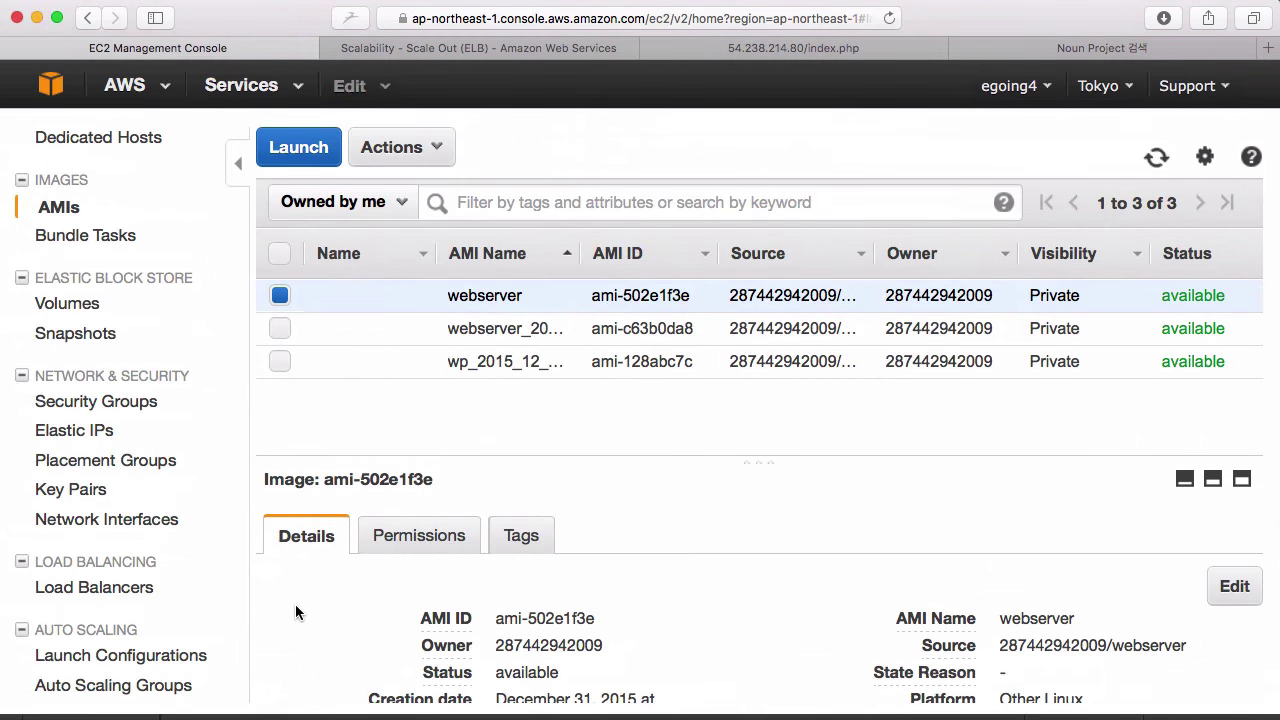
pyautogui.click(185, 654)
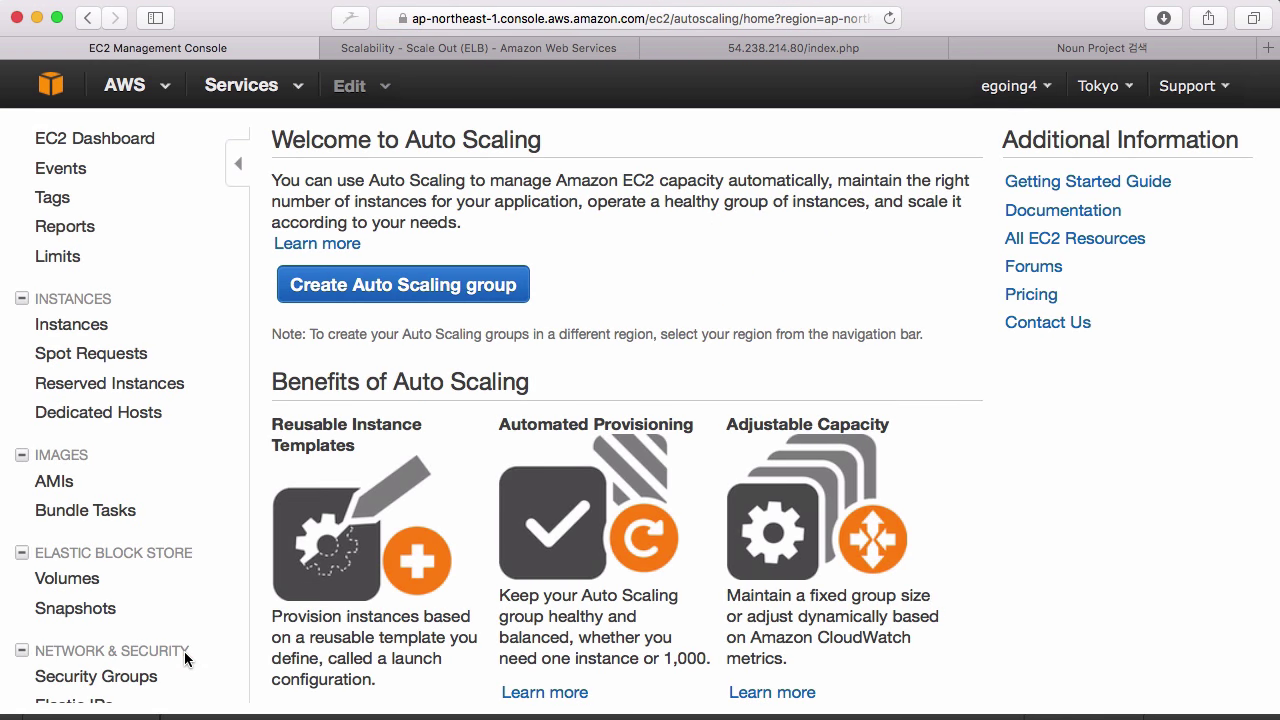
# Start creating an Auto Scaling group and proceed to creating its launch configuration.
pyautogui.scroll(-1, 701, 373)
pyautogui.scroll(1, 701, 373)
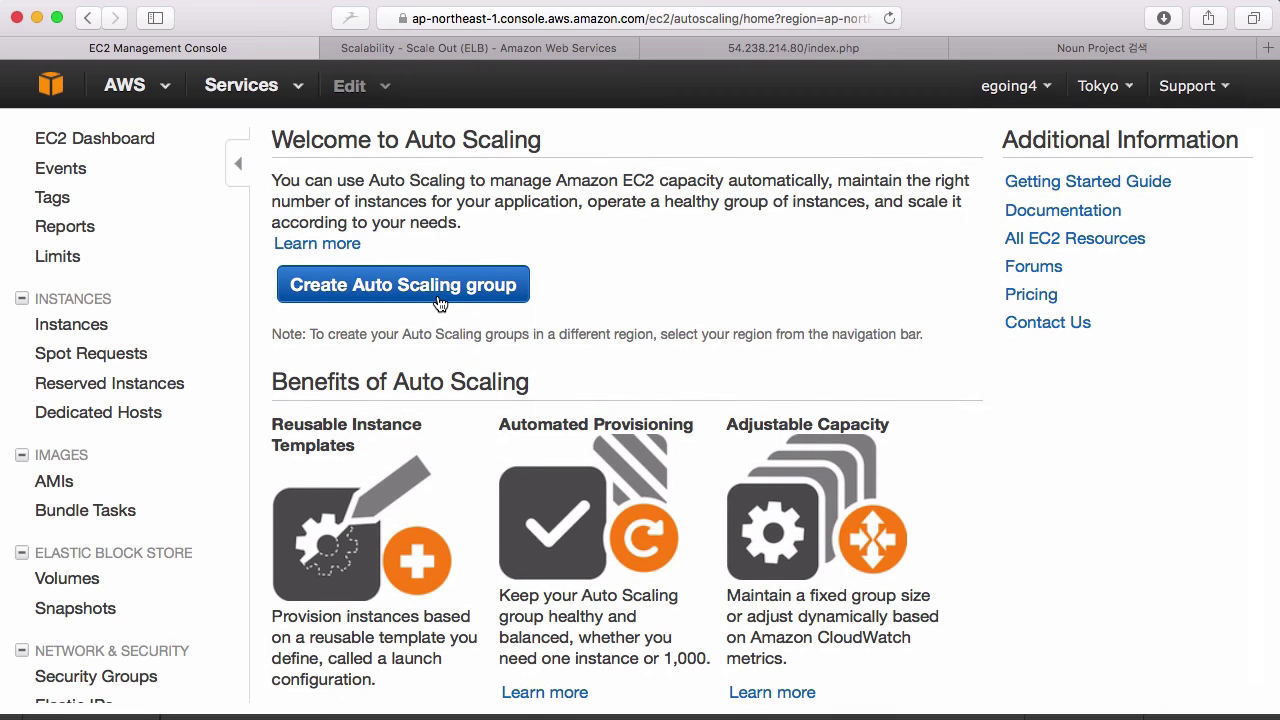
pyautogui.scroll(-5, 114, 600)
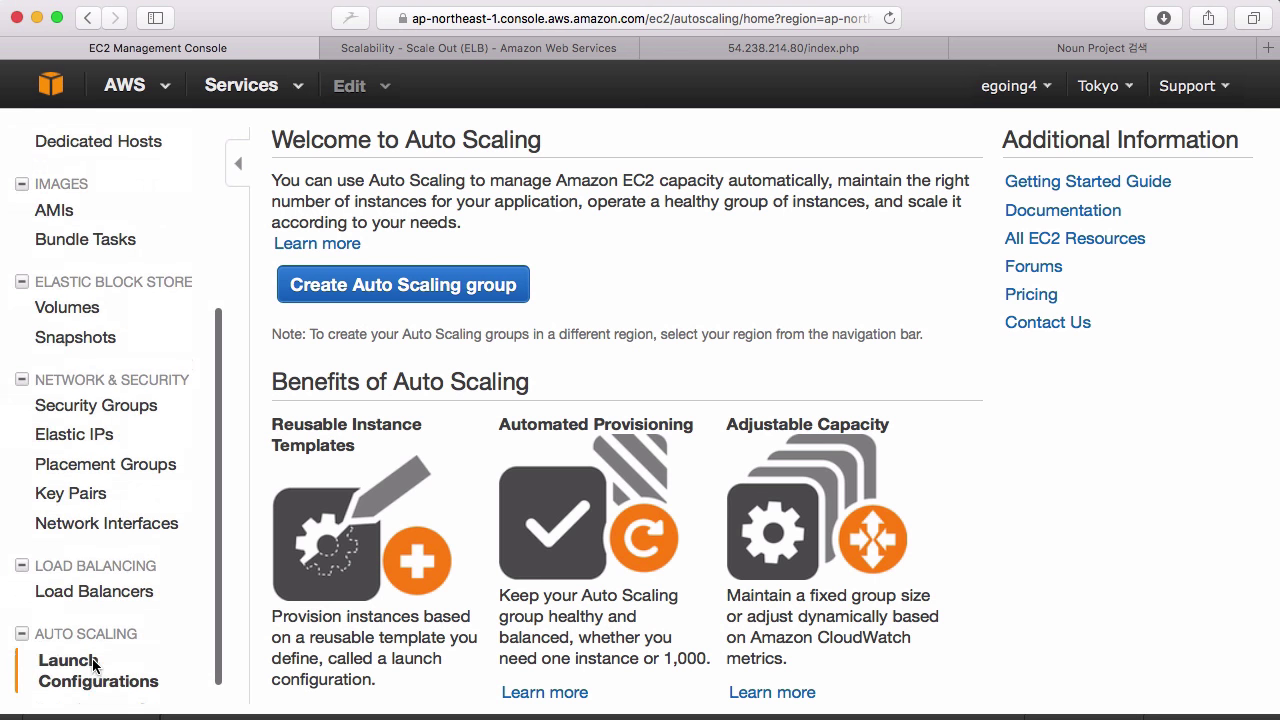
pyautogui.scroll(-1, 93, 665)
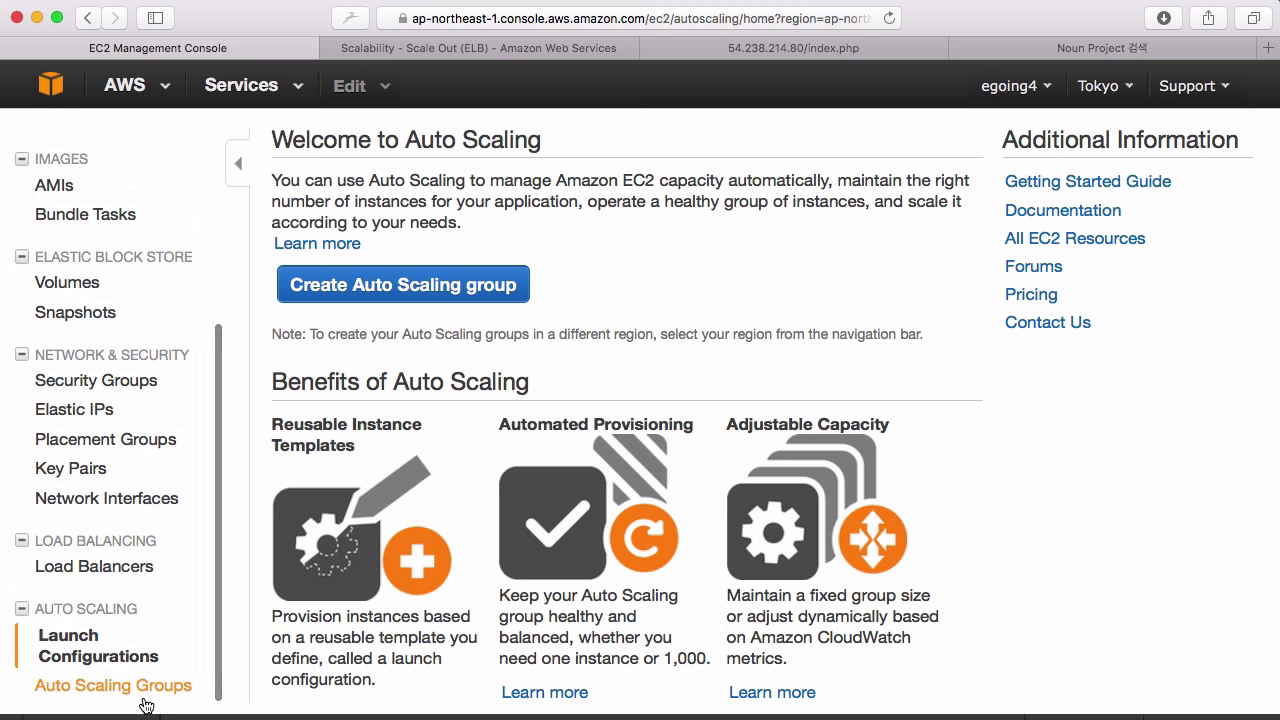
pyautogui.click(445, 285)
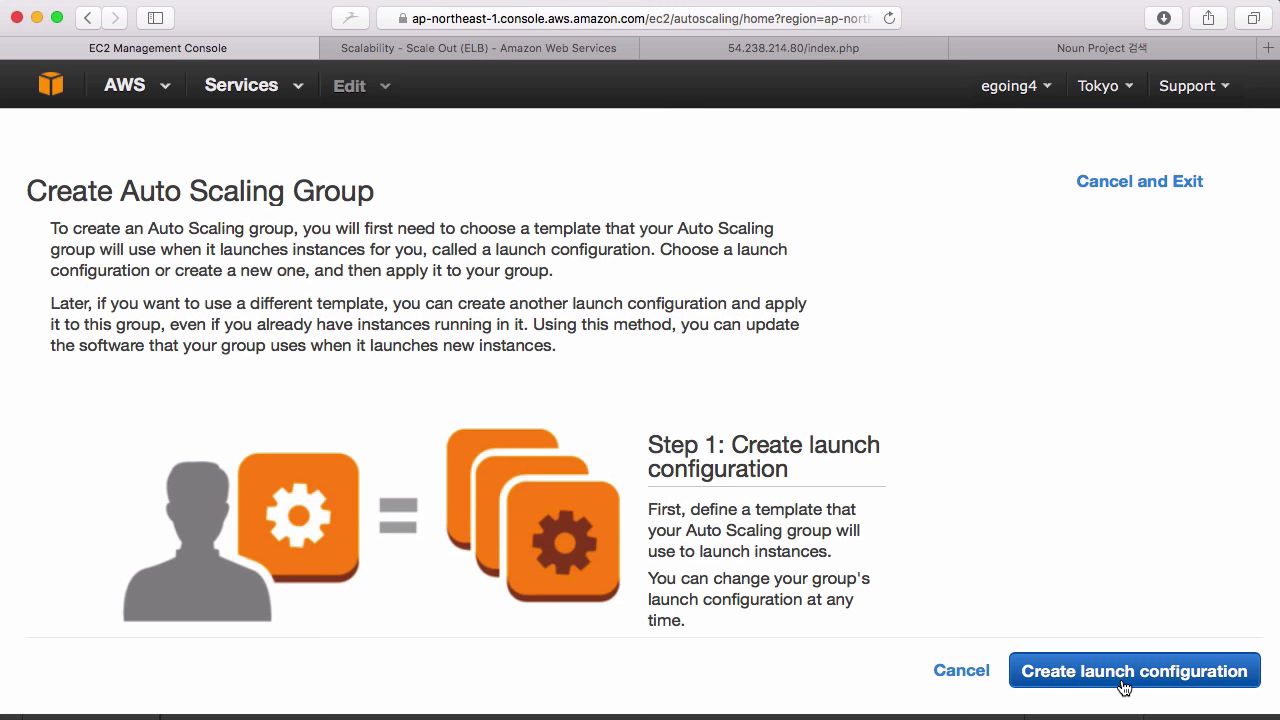
pyautogui.click(1123, 680)
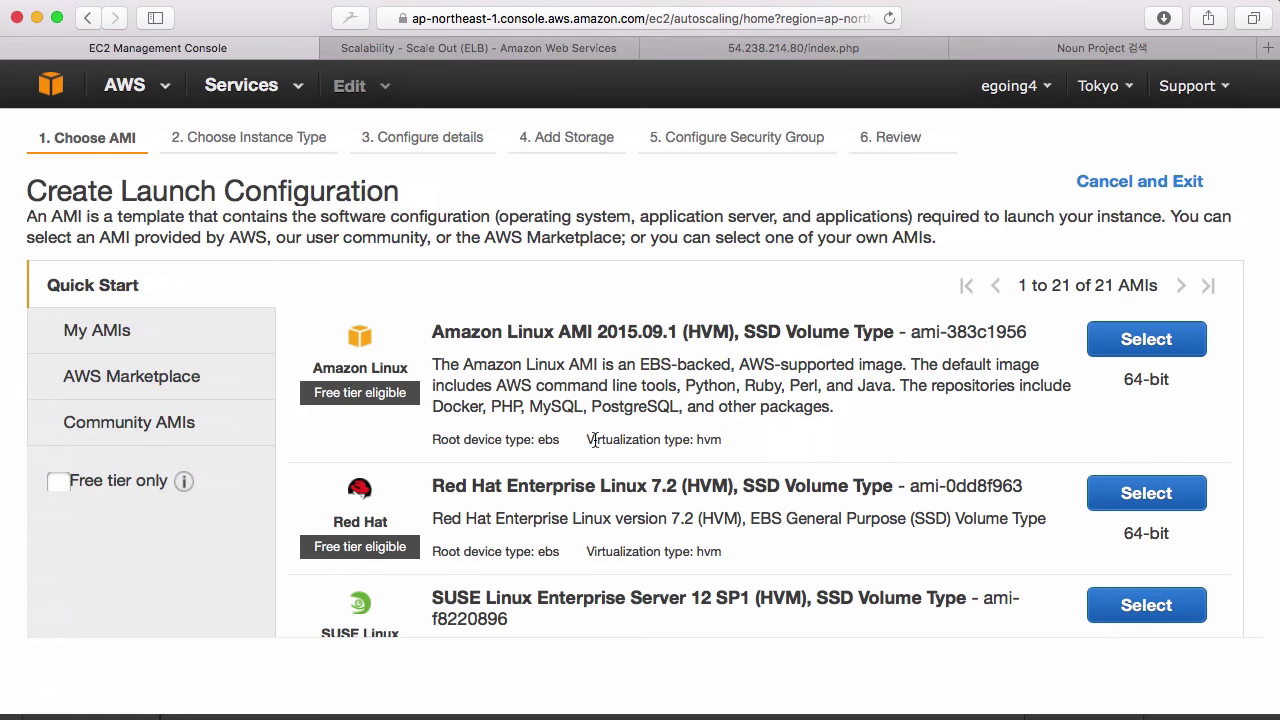
# Choose the self-owned webserver AMI (ami-502e1f3e) for the launch configuration and accept the t2.micro instance type.
pyautogui.scroll(-5, 638, 597)
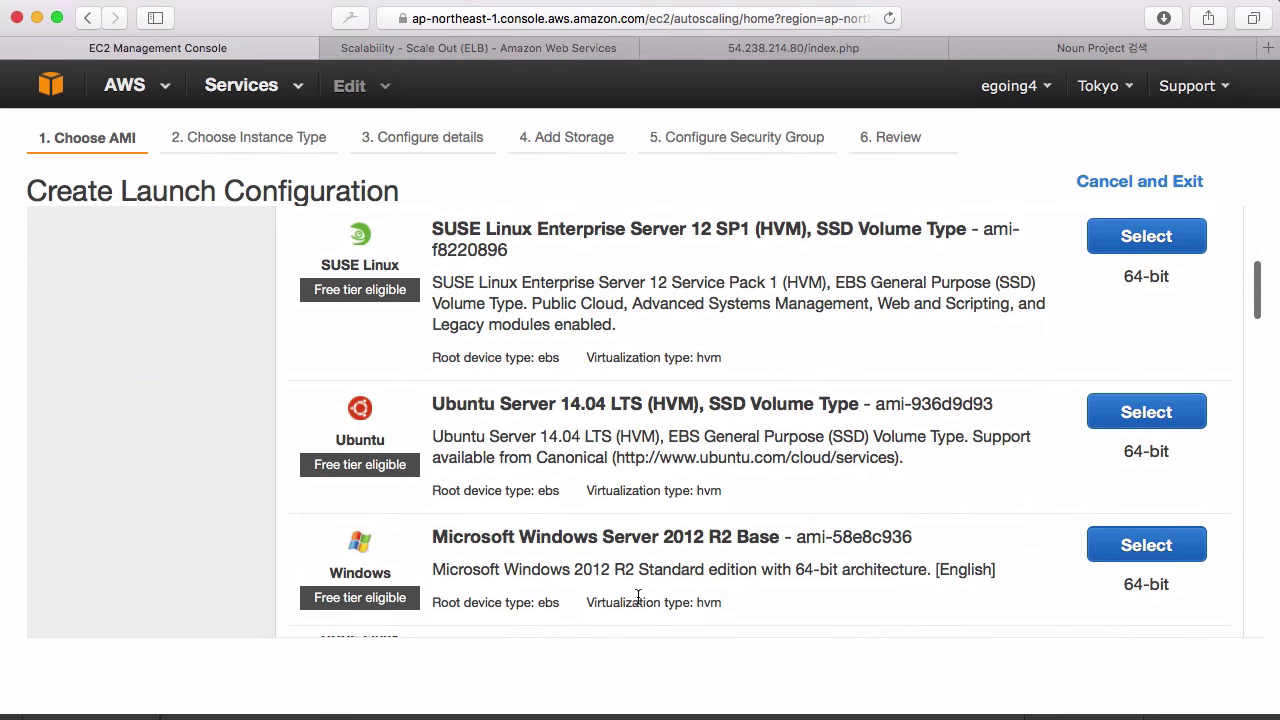
pyautogui.scroll(3, 638, 597)
pyautogui.scroll(3, 638, 597)
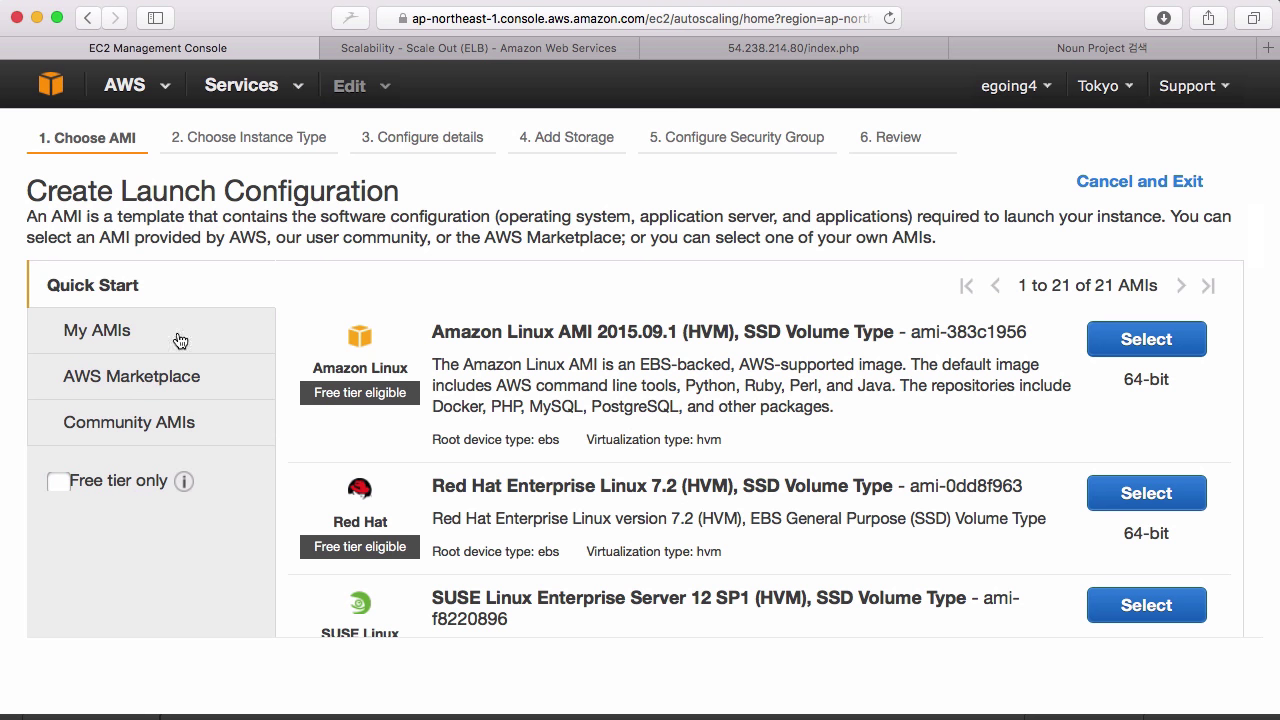
pyautogui.click(118, 339)
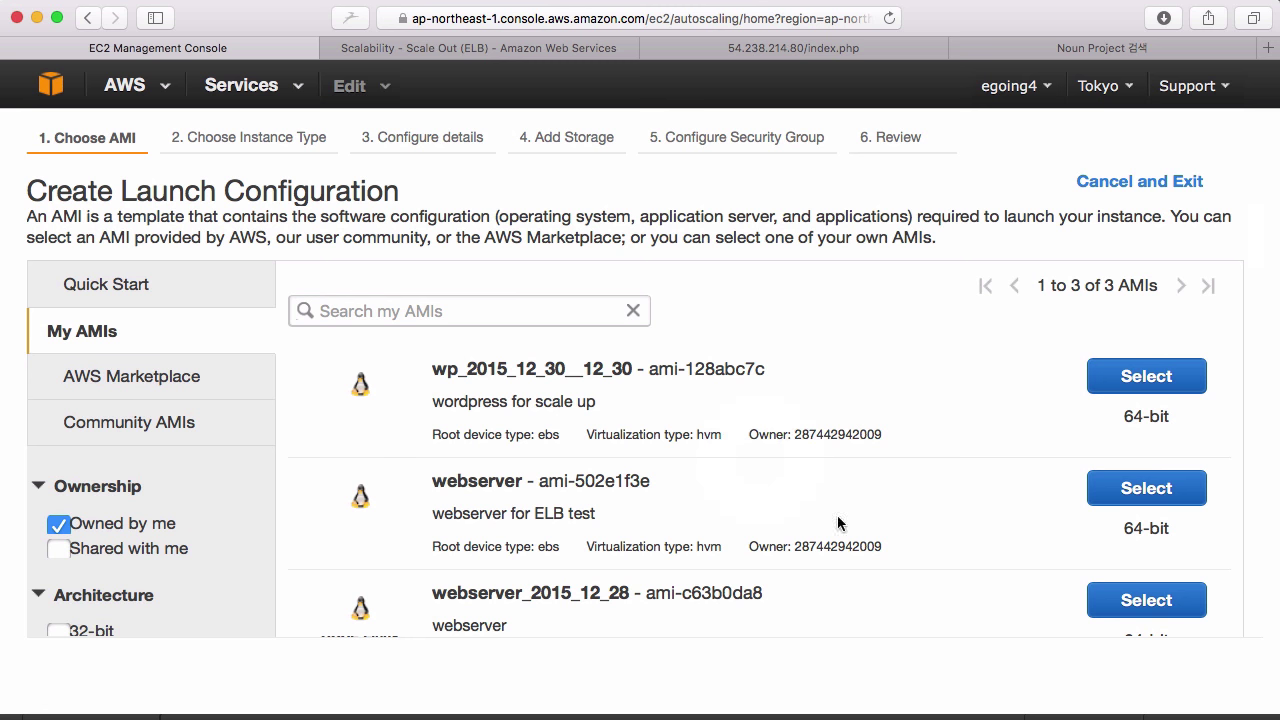
pyautogui.click(1166, 489)
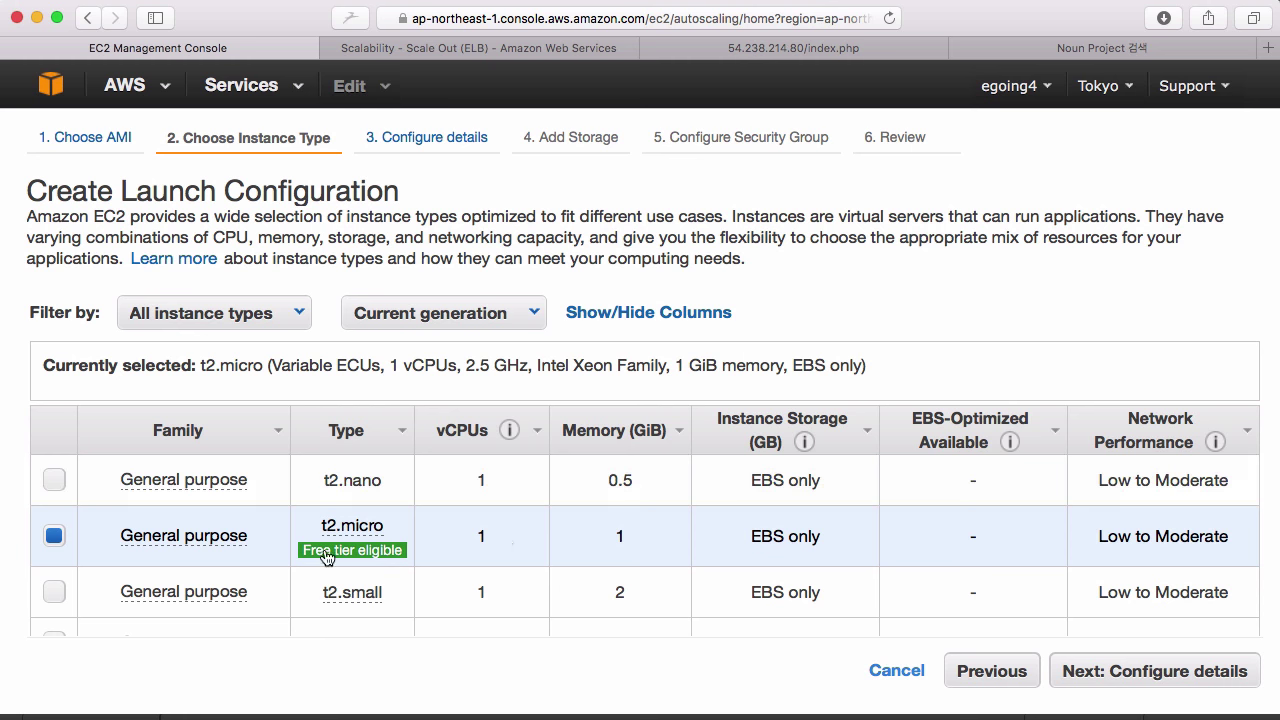
pyautogui.click(1152, 671)
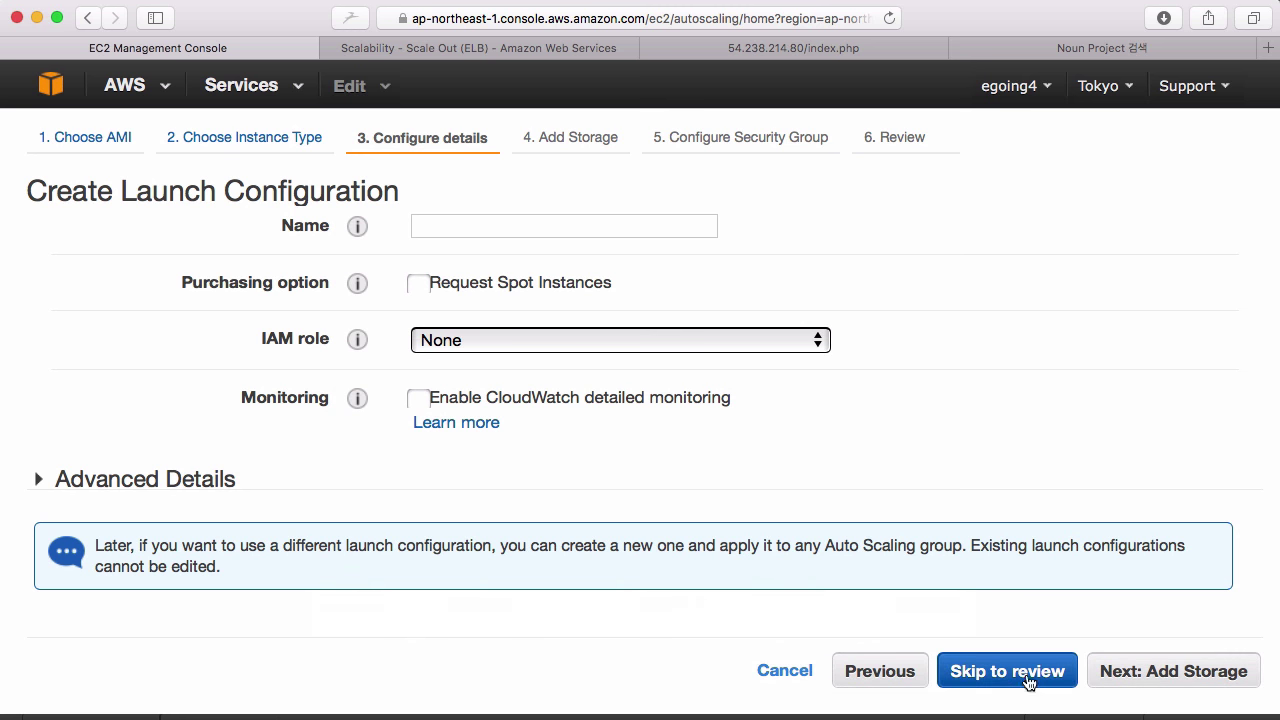
# Name the launch configuration LC_2016_01_02_15_12 and accept the default root volume storage.
pyautogui.click(561, 226)
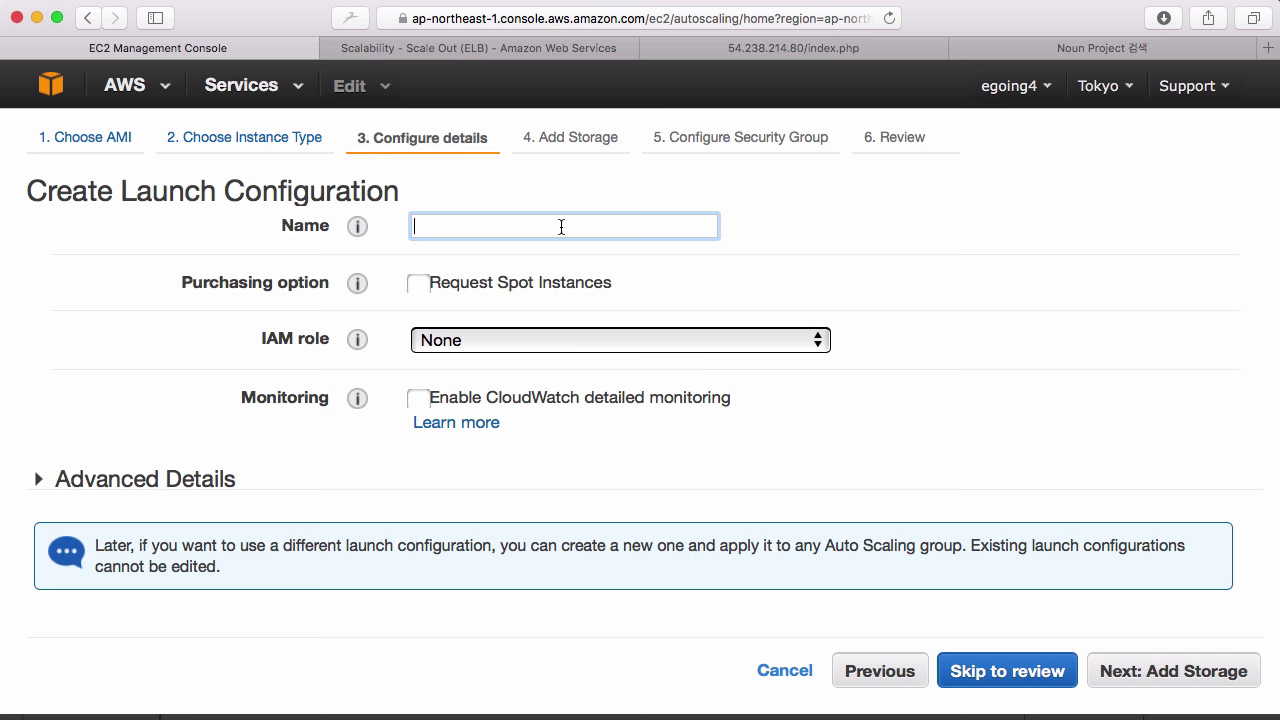
pyautogui.write('LC_2016_01_02_15_')
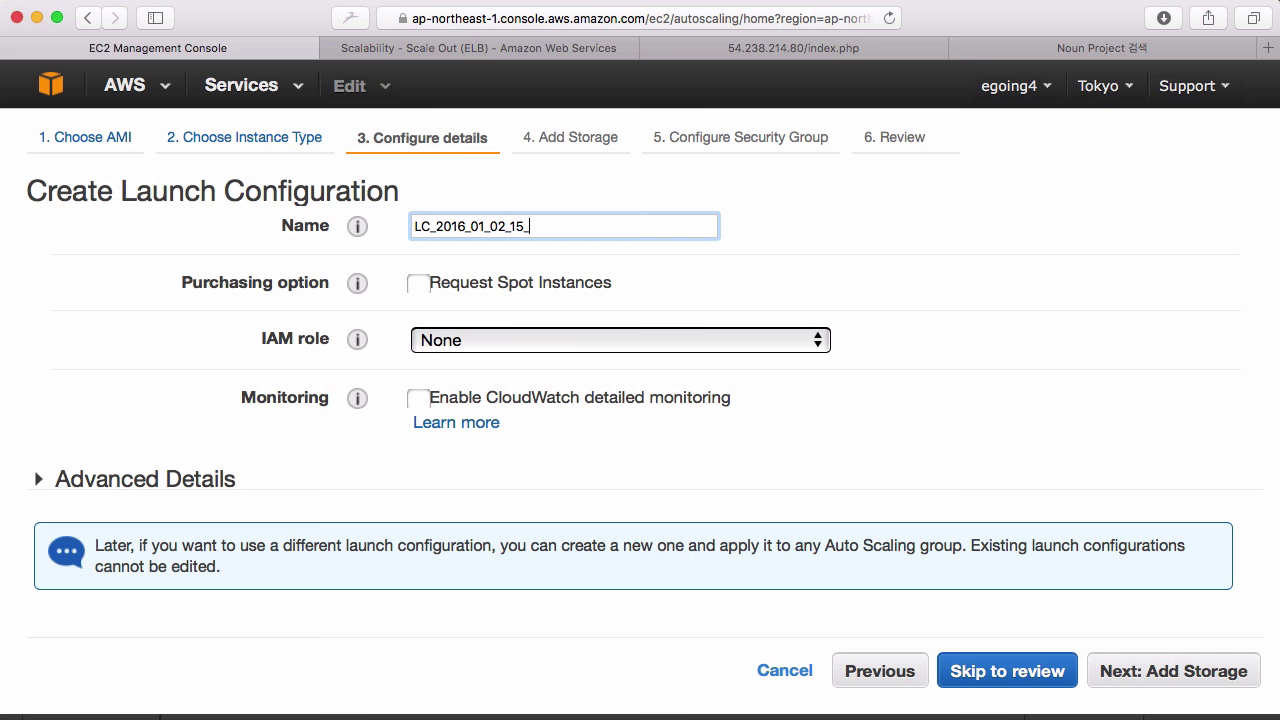
pyautogui.write('12')
pyautogui.press('Left')
pyautogui.press('Left')
pyautogui.press('Left')
pyautogui.press('Left')
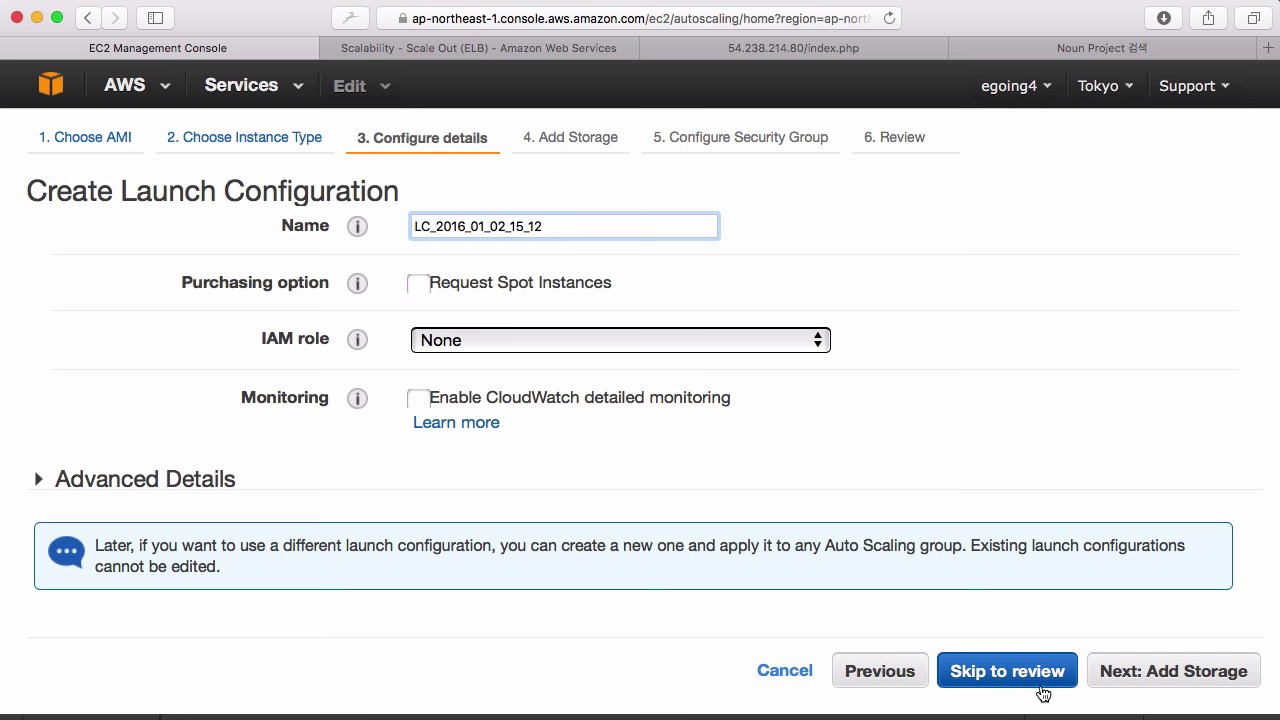
pyautogui.click(1163, 678)
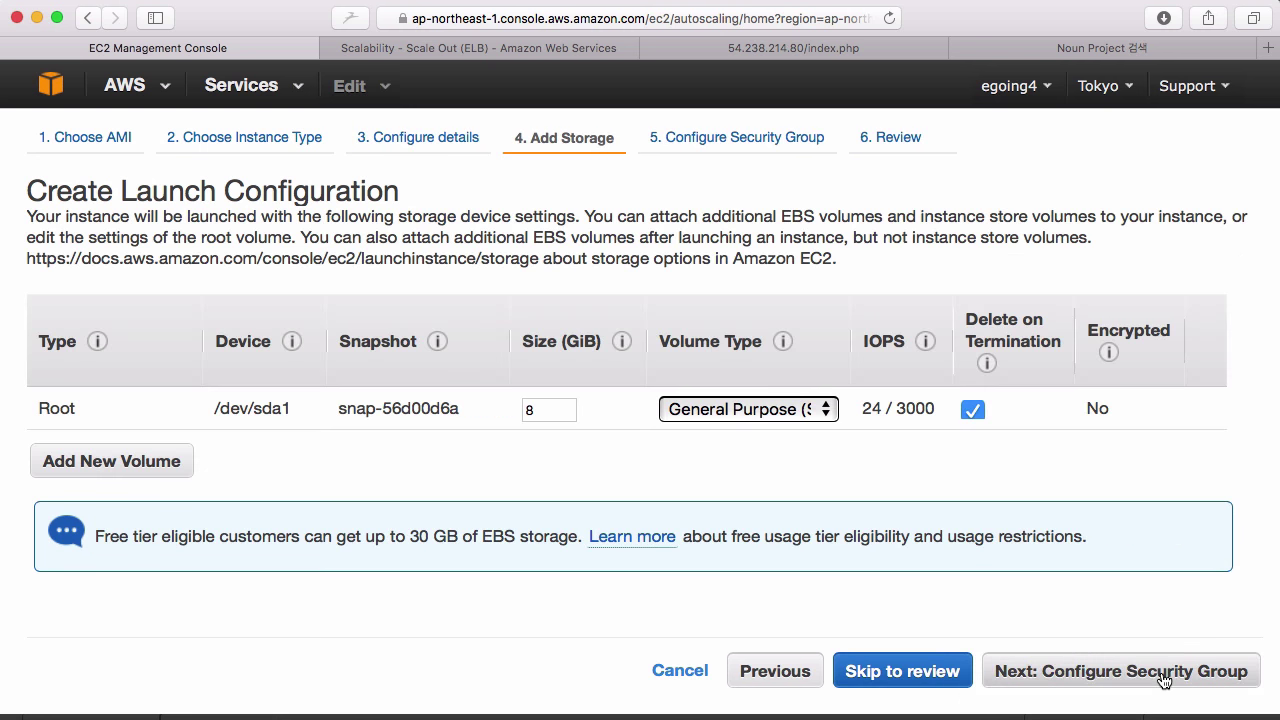
pyautogui.click(1070, 668)
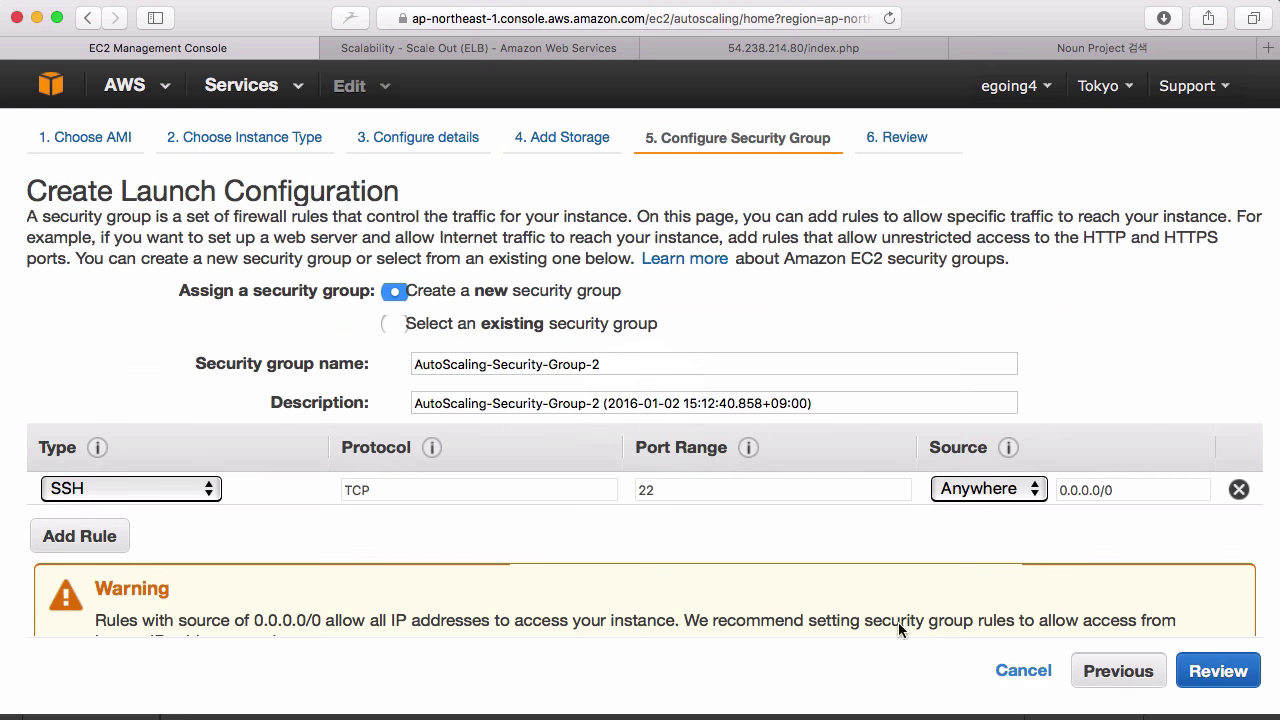
pyautogui.click(464, 326)
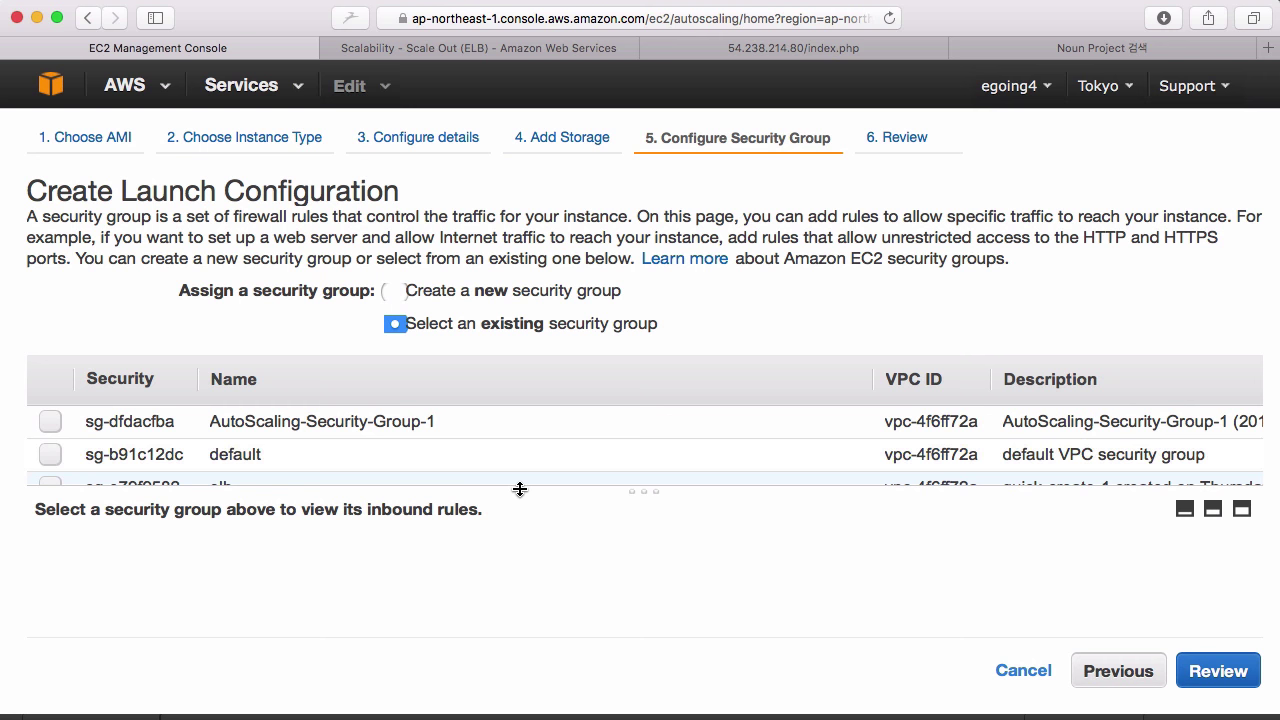
pyautogui.moveTo(519, 489); pyautogui.dragTo(536, 592)
pyautogui.scroll(-5, 395, 517)
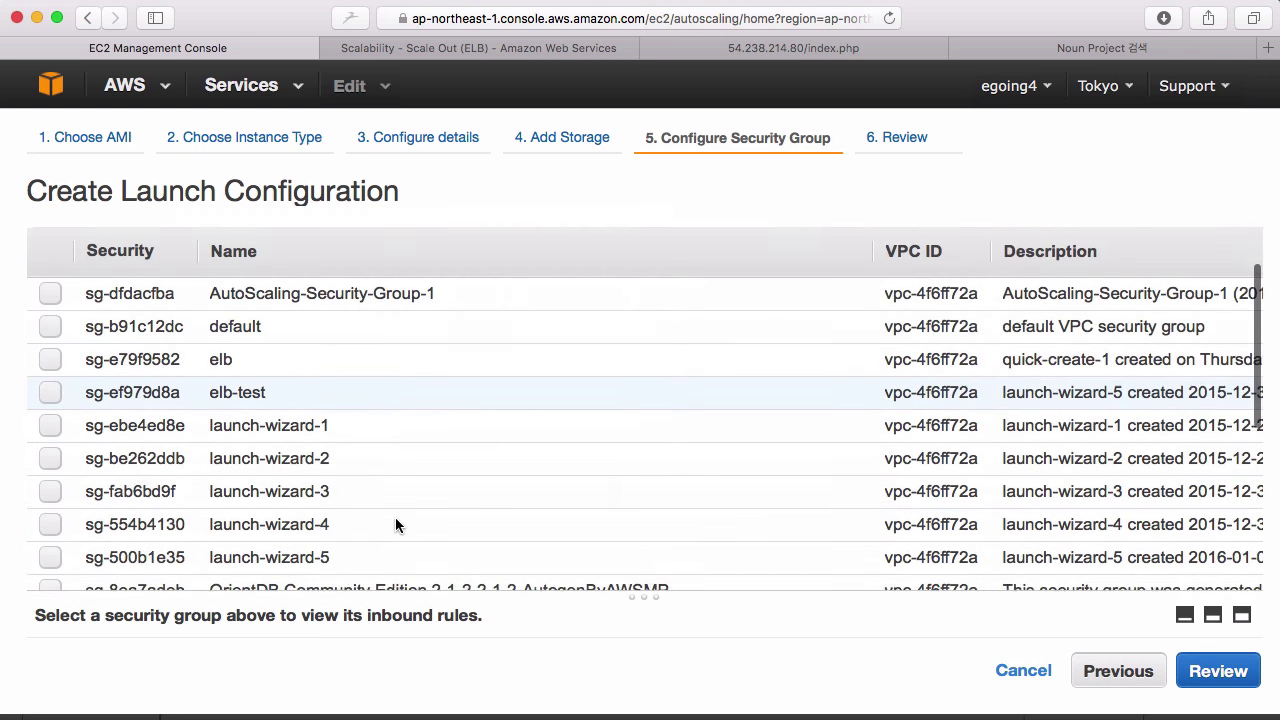
pyautogui.scroll(10, 395, 517)
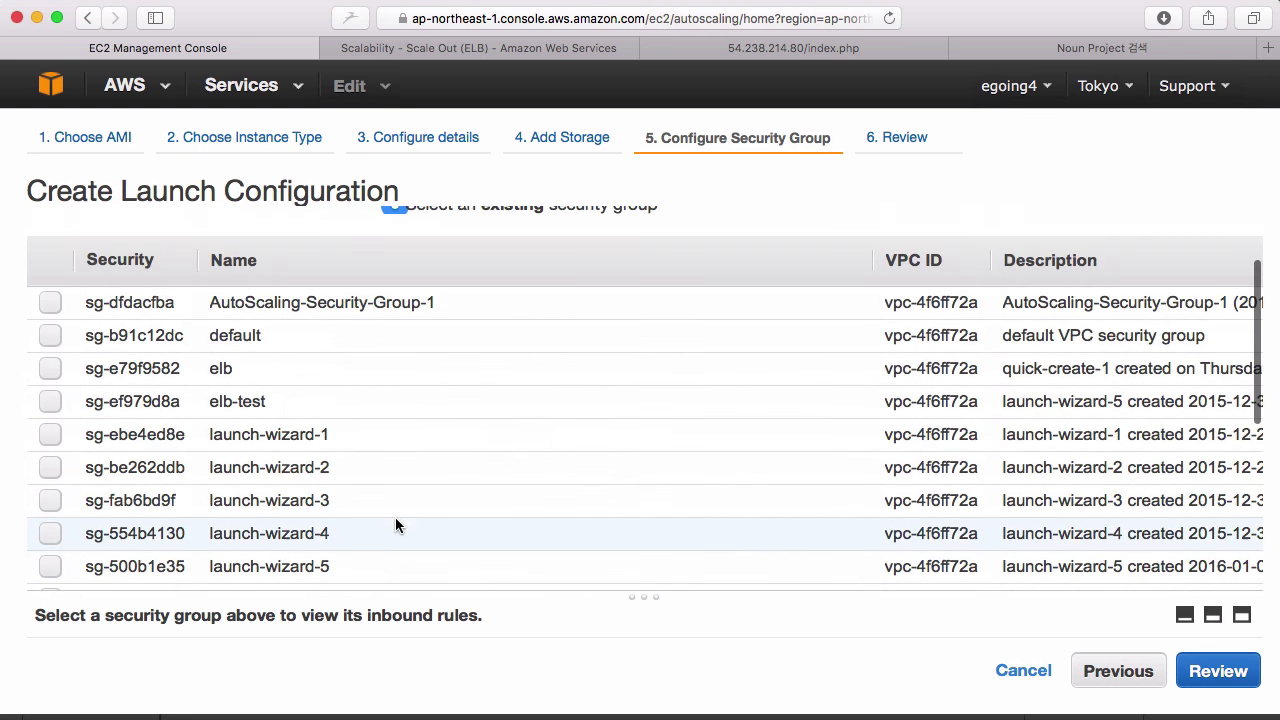
pyautogui.scroll(3, 395, 517)
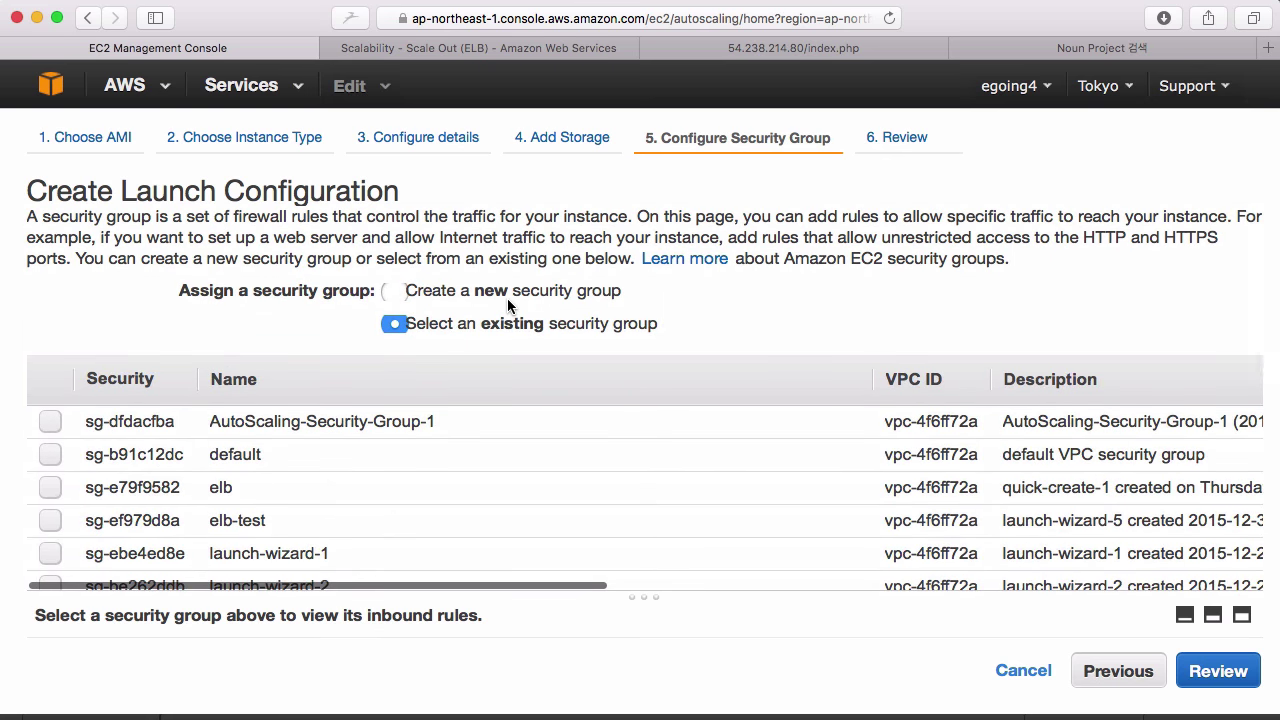
pyautogui.click(510, 298)
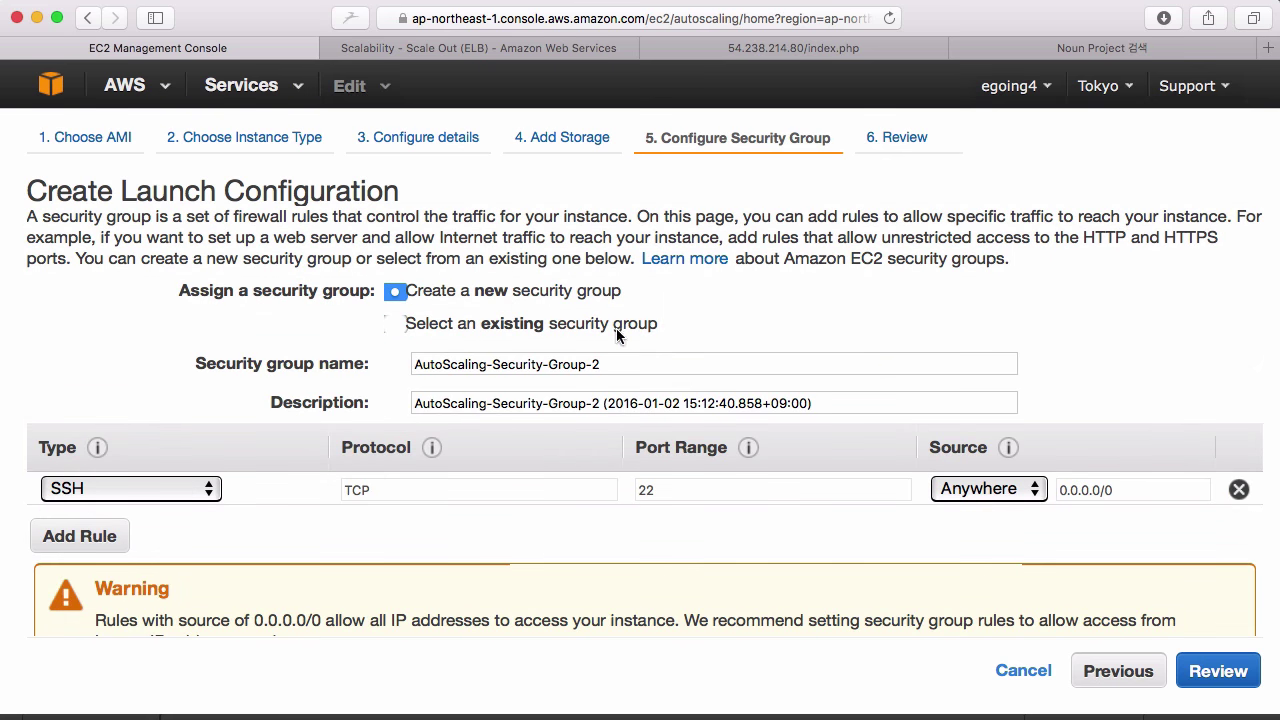
# Add an HTTP rule beside the SSH rule in the new security group AutoScaling-Security-Group-2.
pyautogui.click(616, 364)
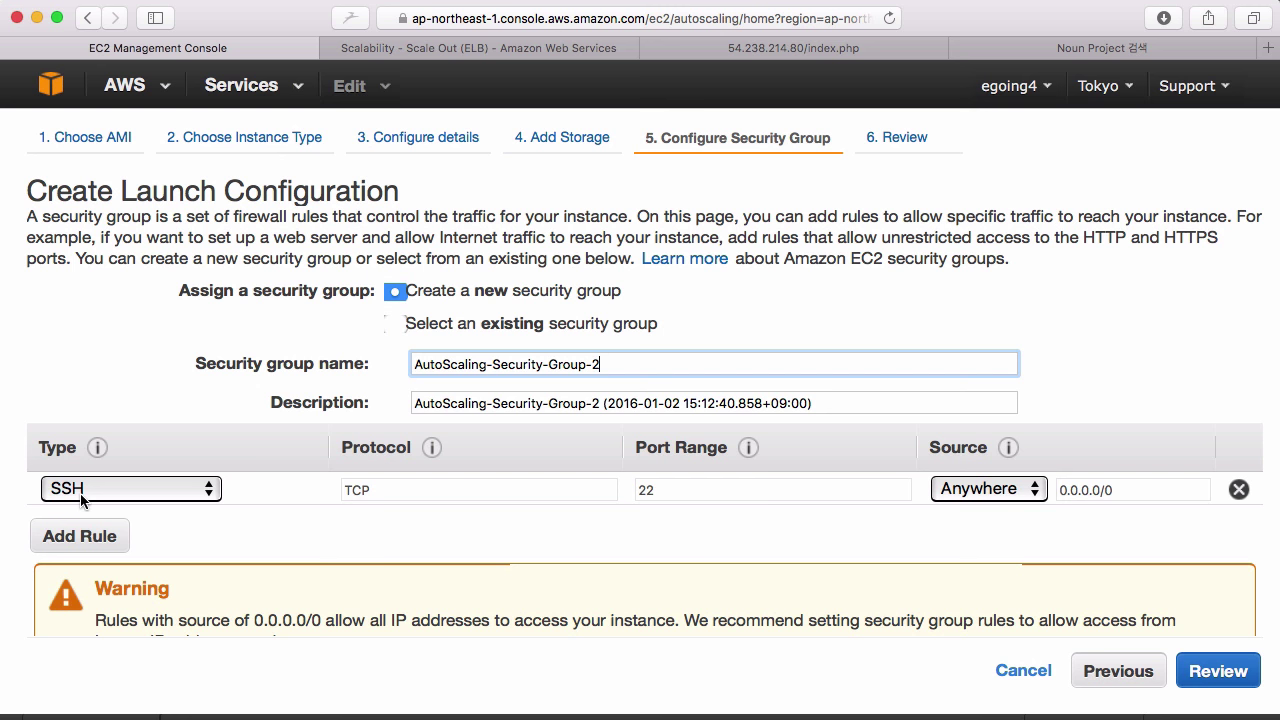
pyautogui.click(156, 495)
pyautogui.click(156, 495)
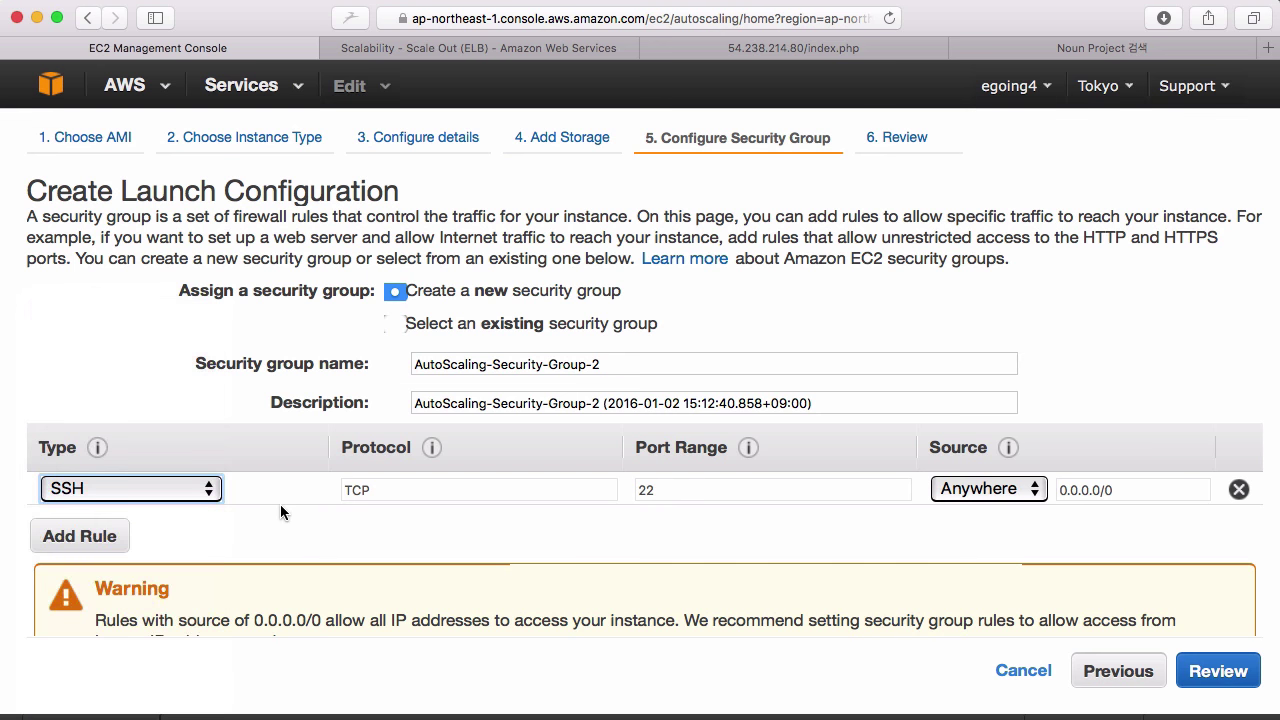
pyautogui.click(79, 540)
pyautogui.click(162, 524)
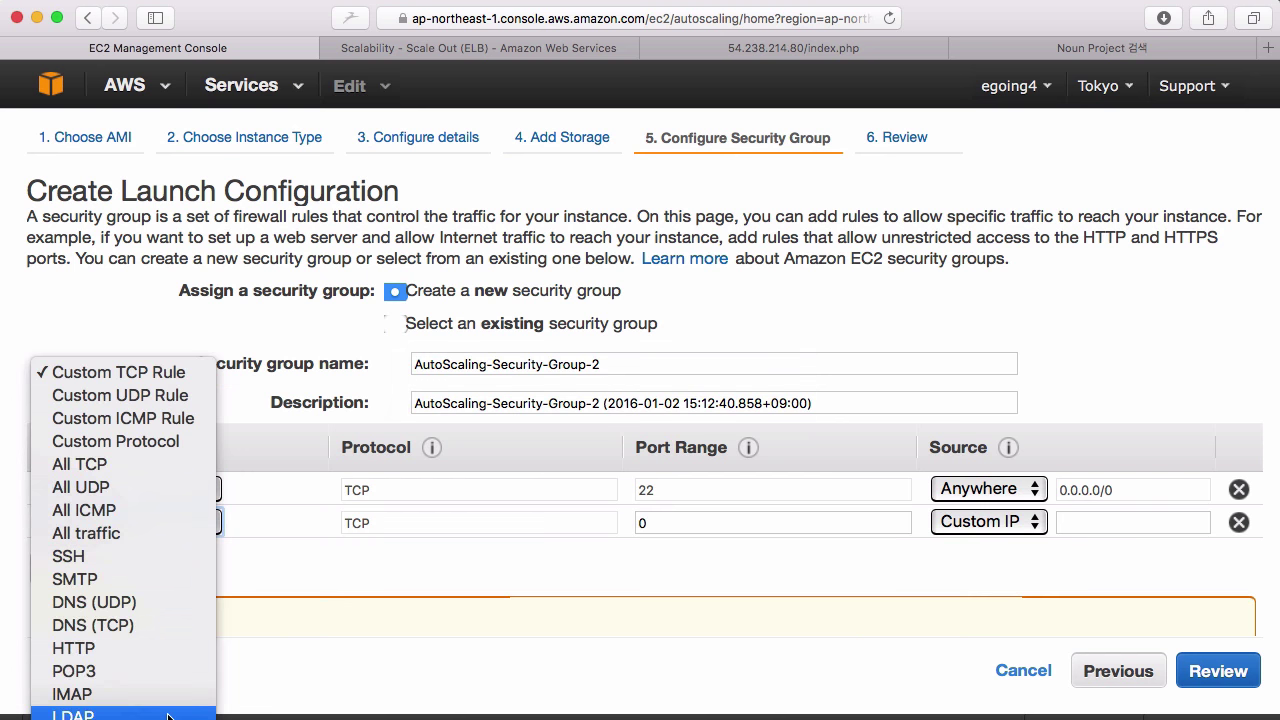
pyautogui.click(166, 649)
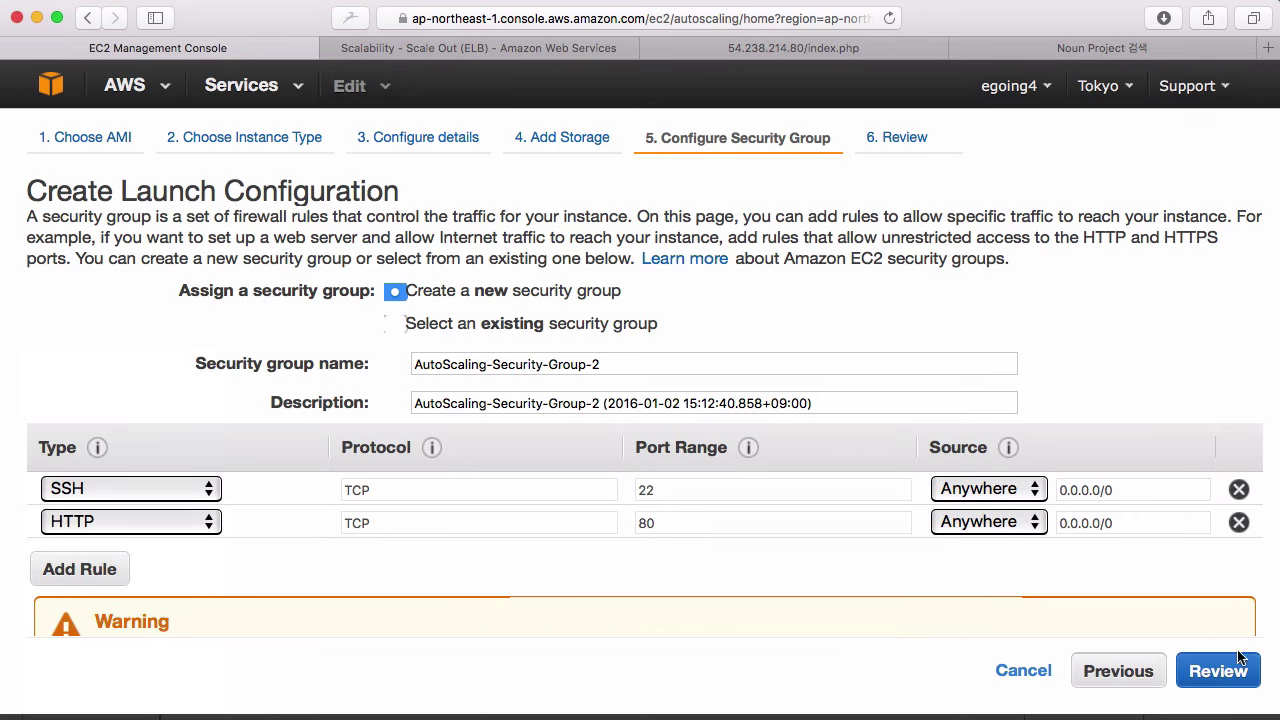
# Proceed to the review of the launch configuration and look over its details.
pyautogui.click(1225, 685)
pyautogui.click(1225, 685)
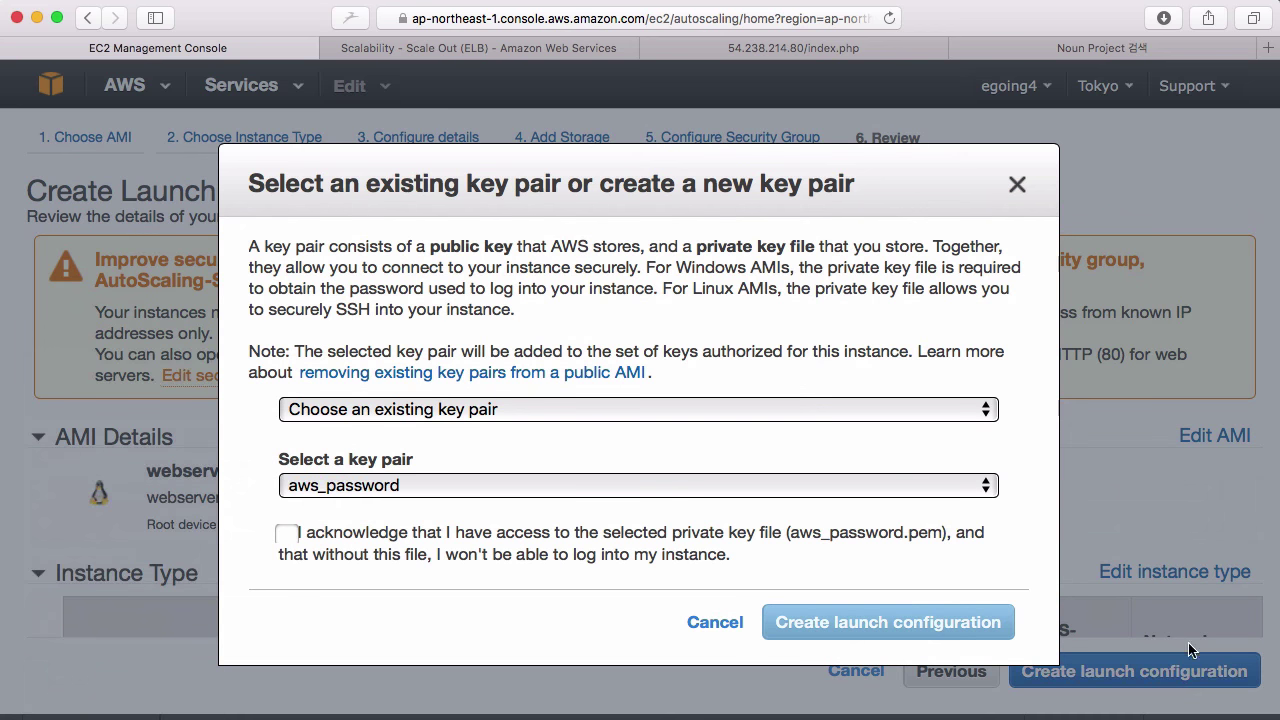
pyautogui.click(1017, 190)
pyautogui.scroll(-10, 886, 396)
pyautogui.scroll(10, 886, 404)
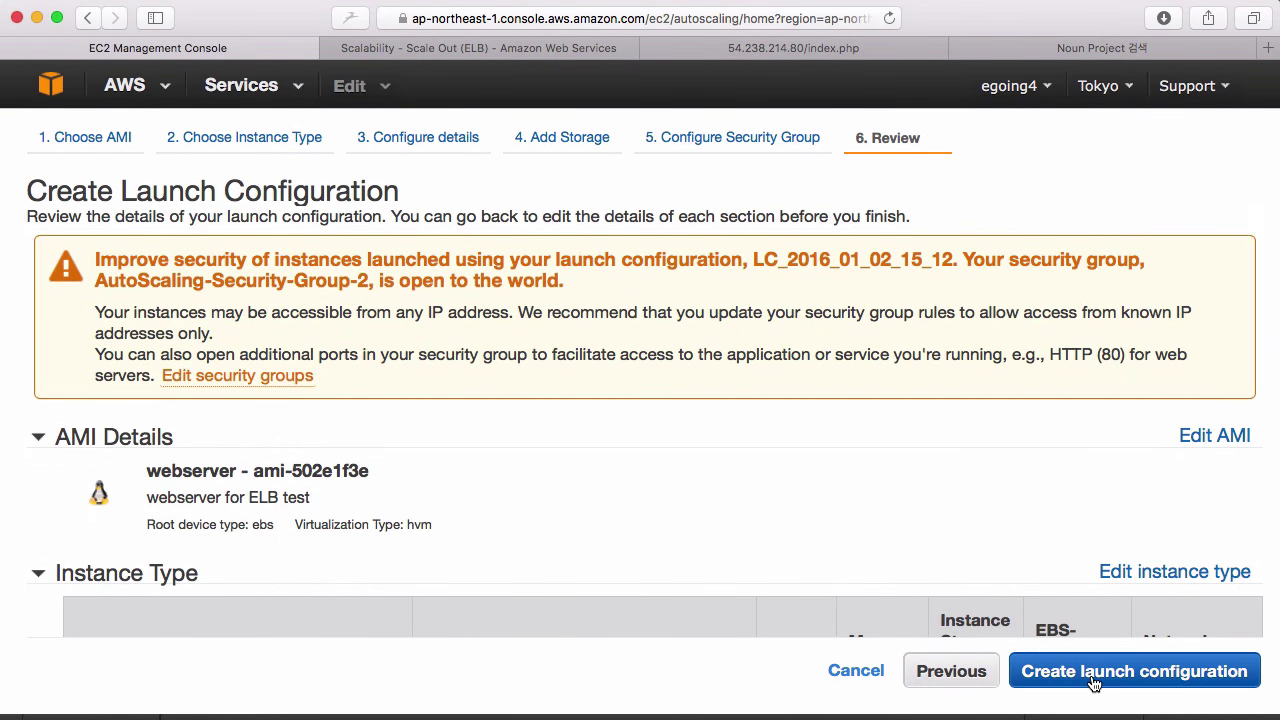
# Create the launch configuration with the existing key pair aws_password, acknowledging access to its private key file.
pyautogui.click(1094, 683)
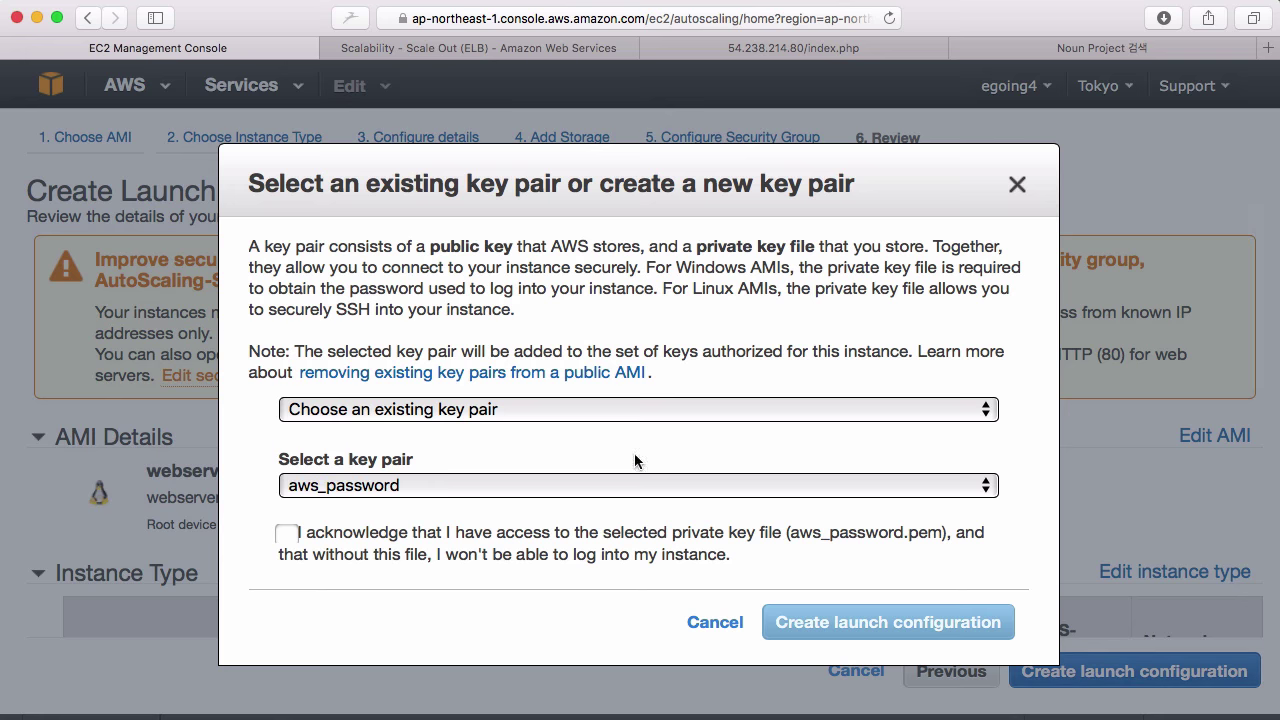
pyautogui.click(528, 543)
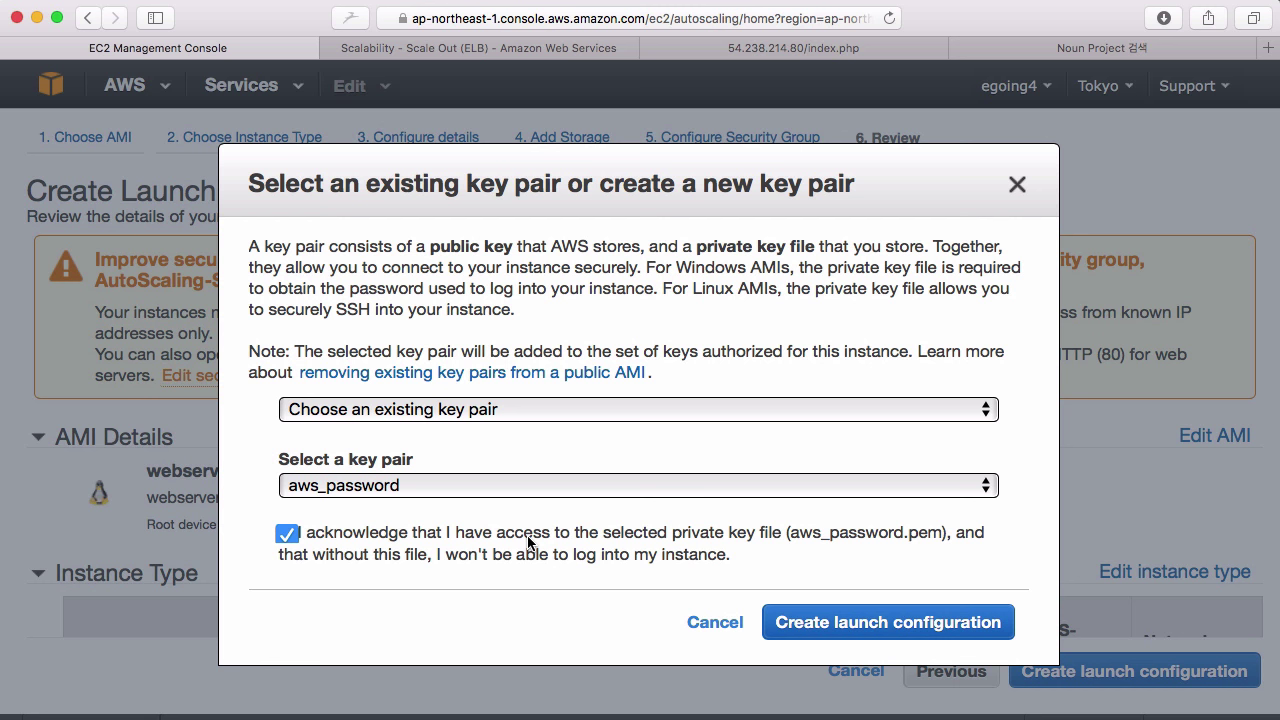
pyautogui.click(948, 630)
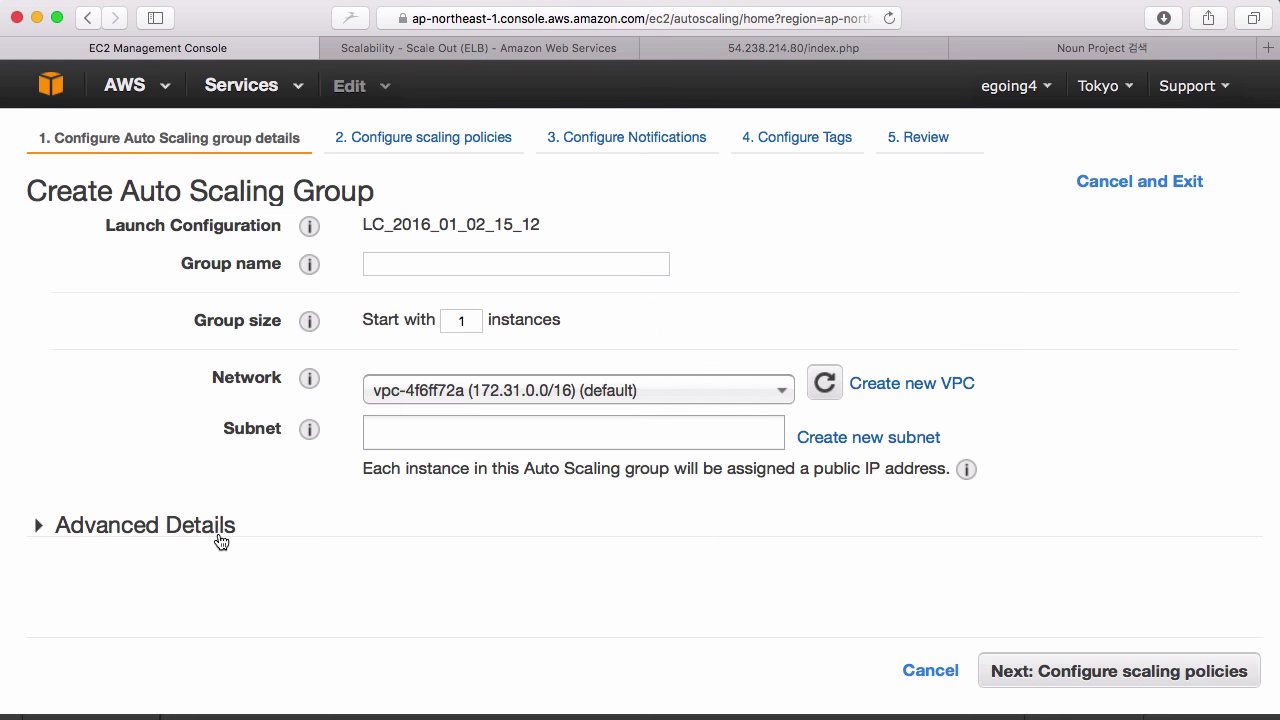